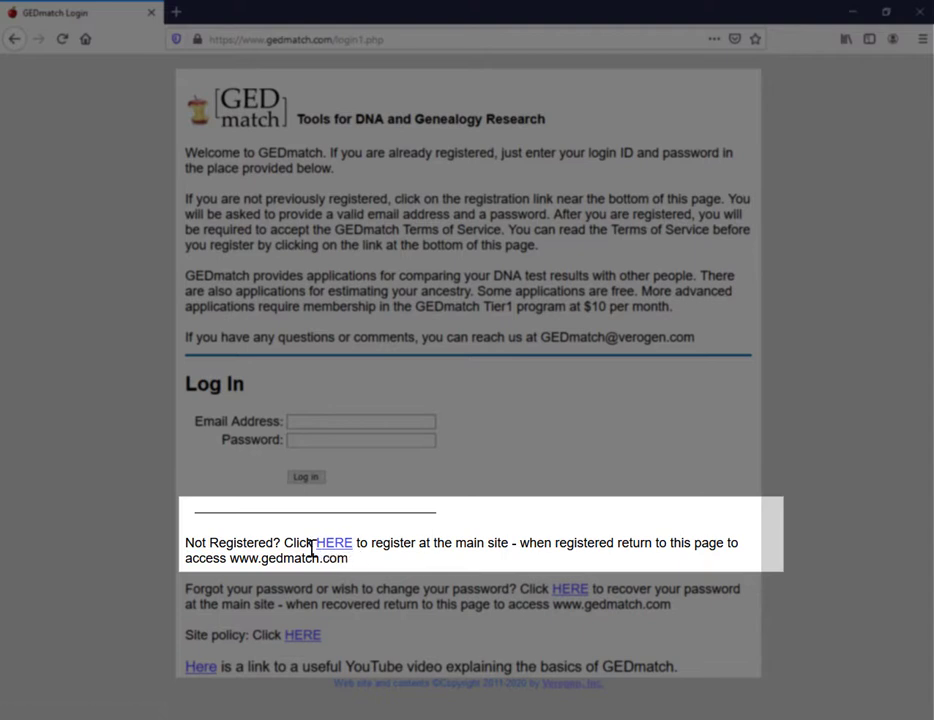
Open the new-user registration page and enter the account holder's name, alias, e-mail and password
left_click(325, 544)
left_click(421, 213)
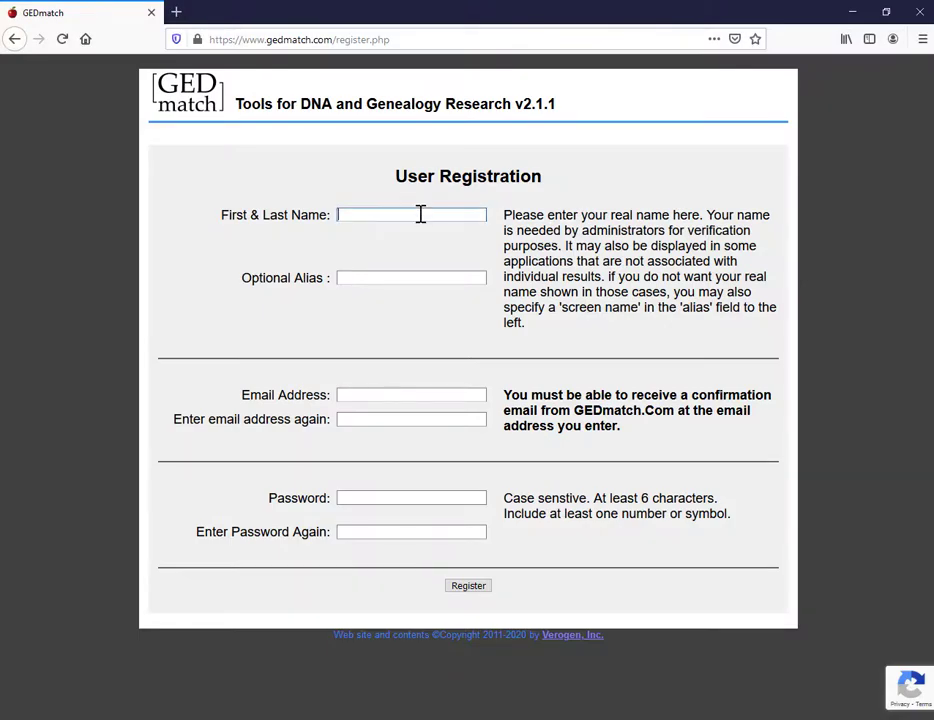
key("Tab")
type("Mags")
left_click(418, 394)
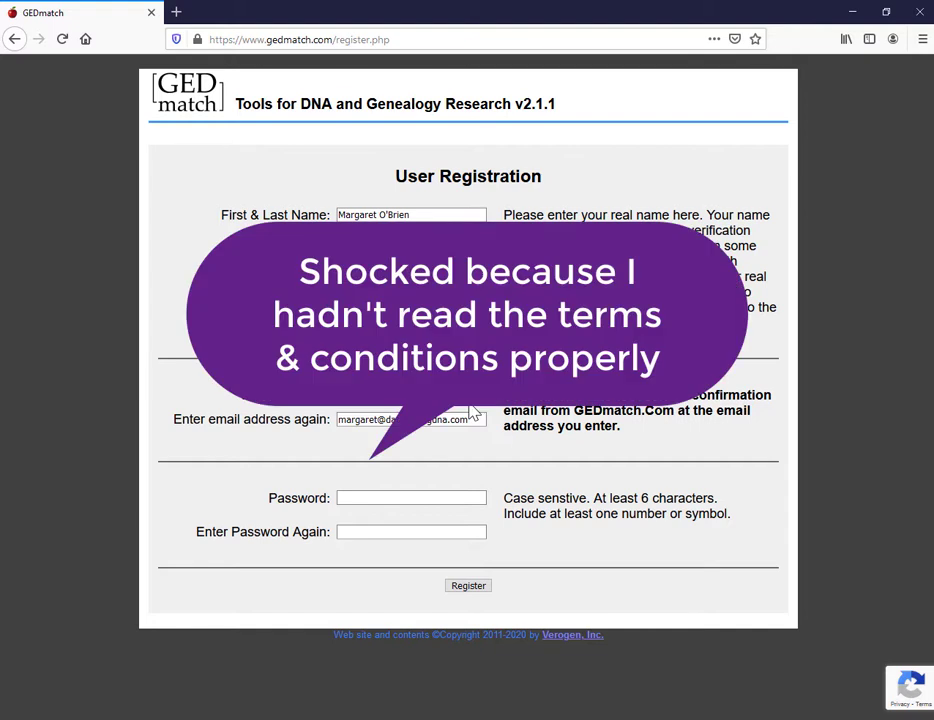
left_click(450, 497)
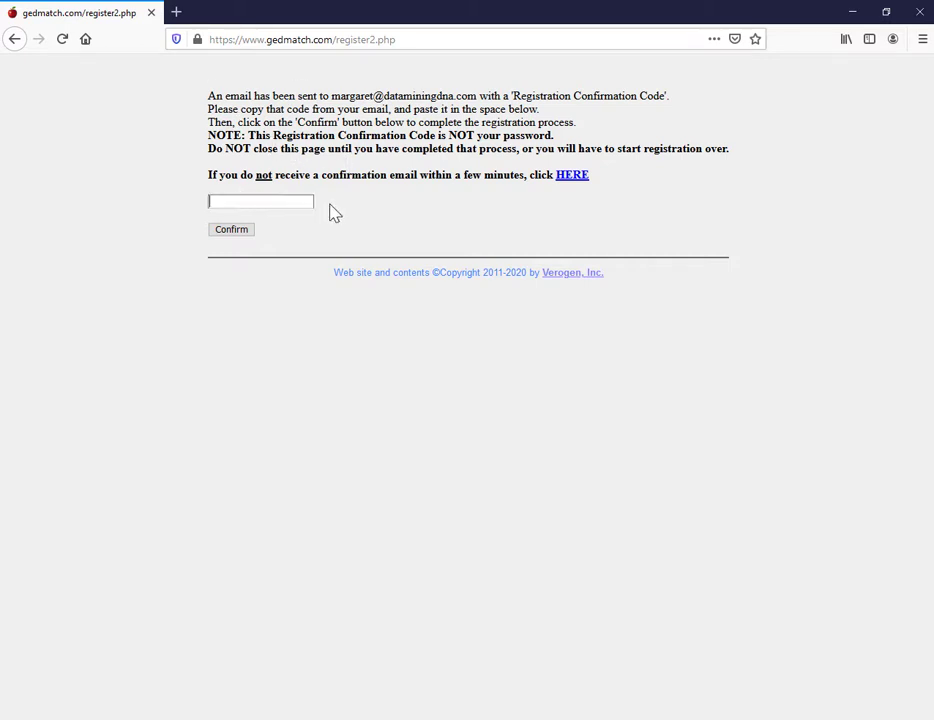
Paste and submit the e-mailed registration confirmation code, then return to the login page
left_click(246, 232)
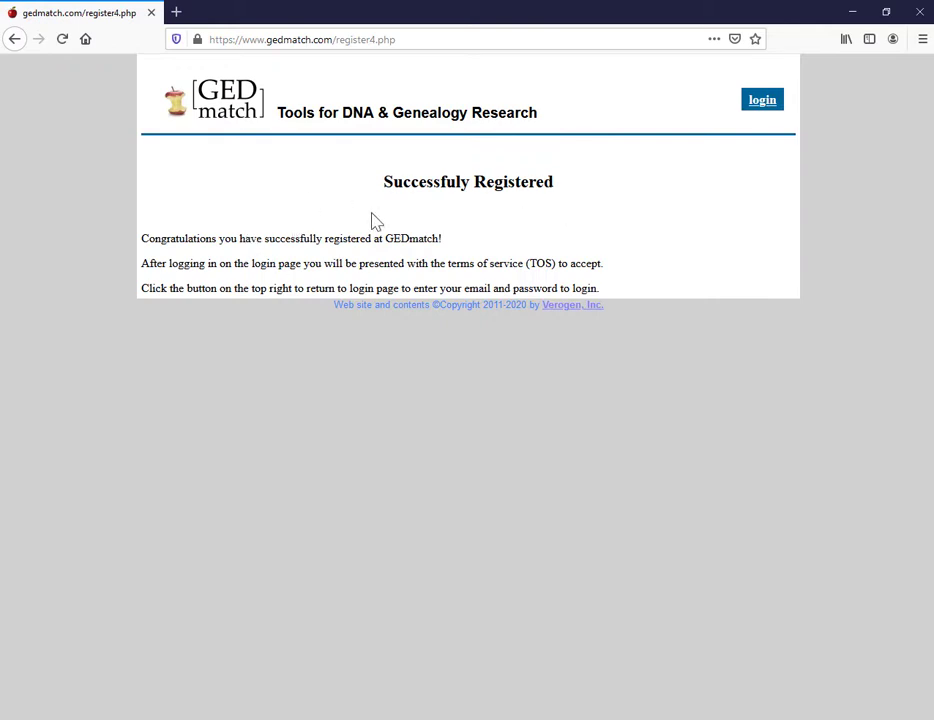
left_click(757, 110)
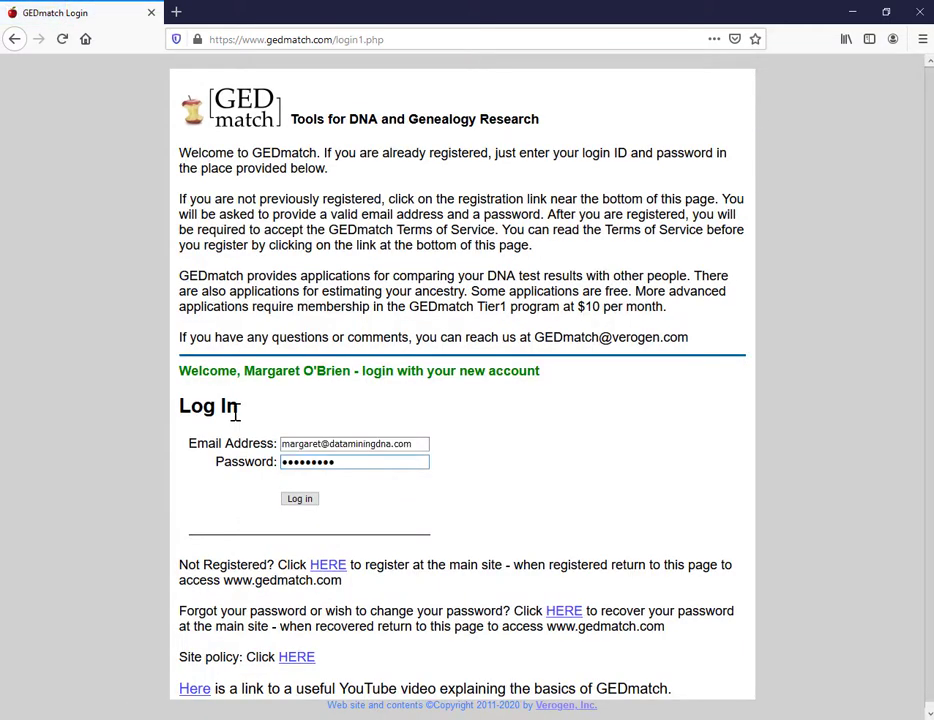
Log in with the new account and accept the Terms of Service under Option #1
left_click(298, 502)
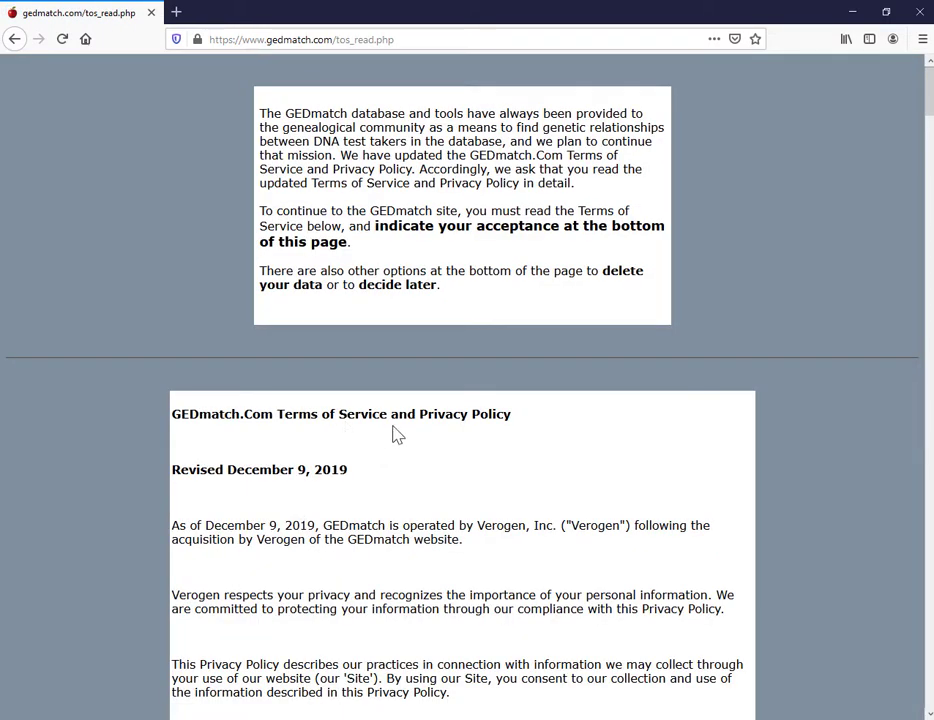
scroll(514, 431, "down", 10)
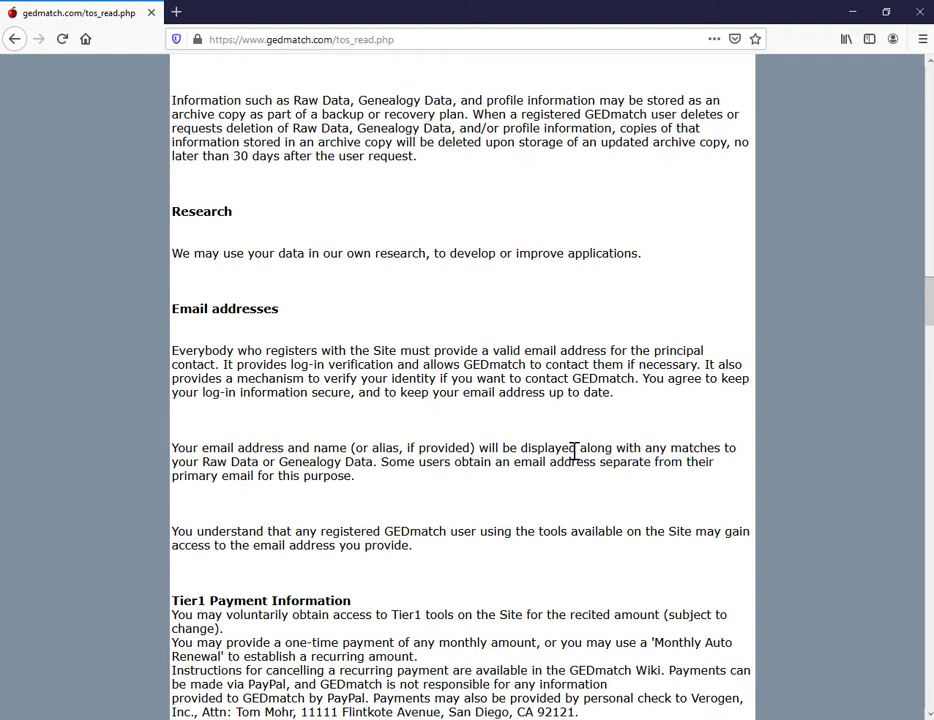
scroll(575, 450, "down", 15)
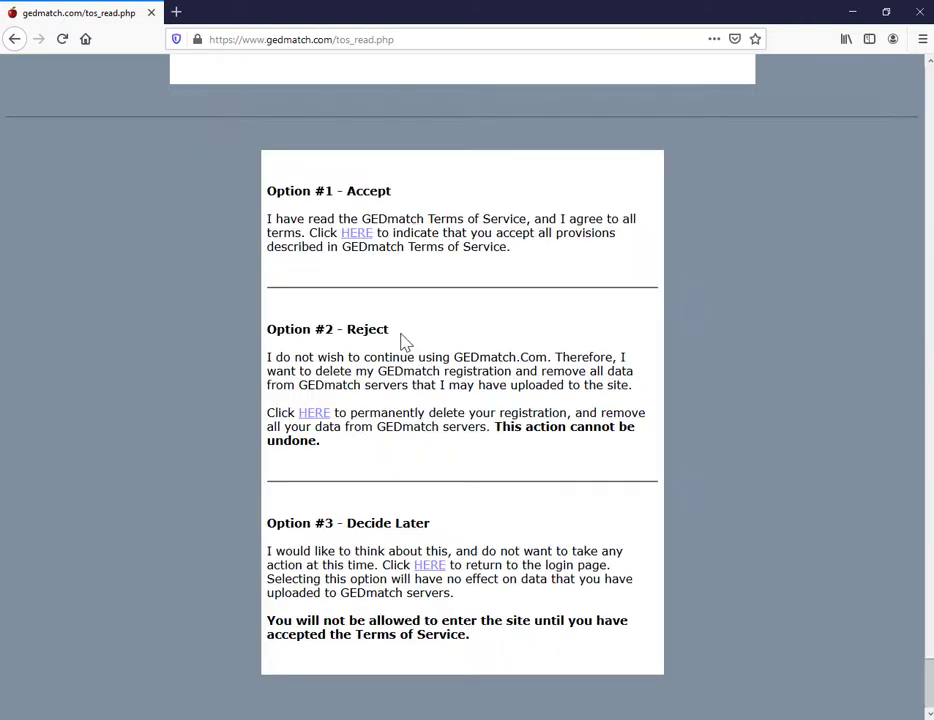
left_click(357, 233)
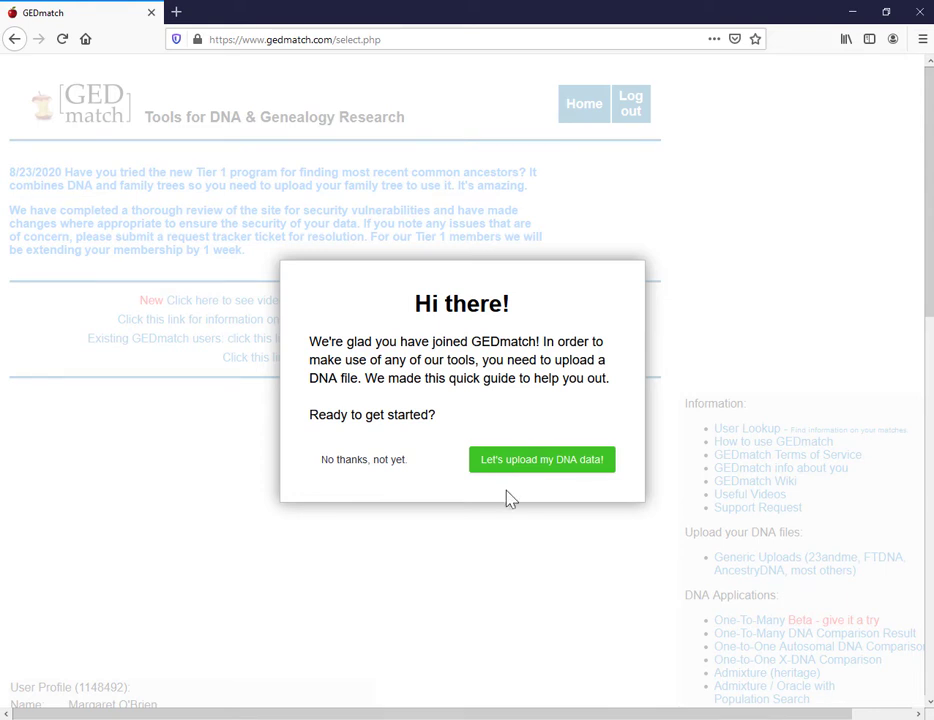
Start the DNA upload walkthrough and go to the Generic Uploads raw DNA page
left_click(528, 462)
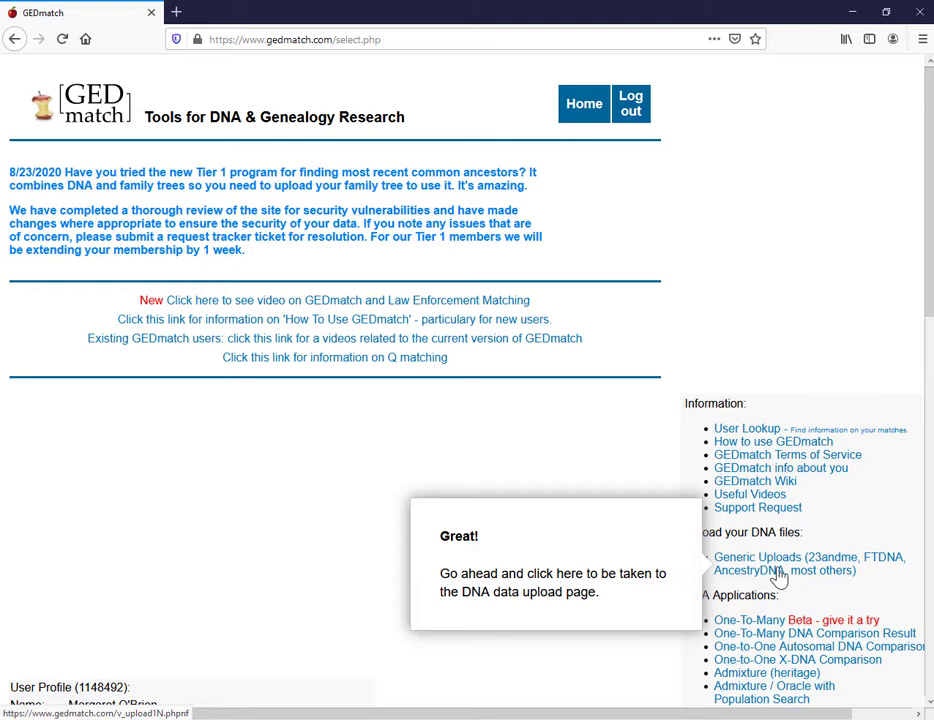
left_click(778, 572)
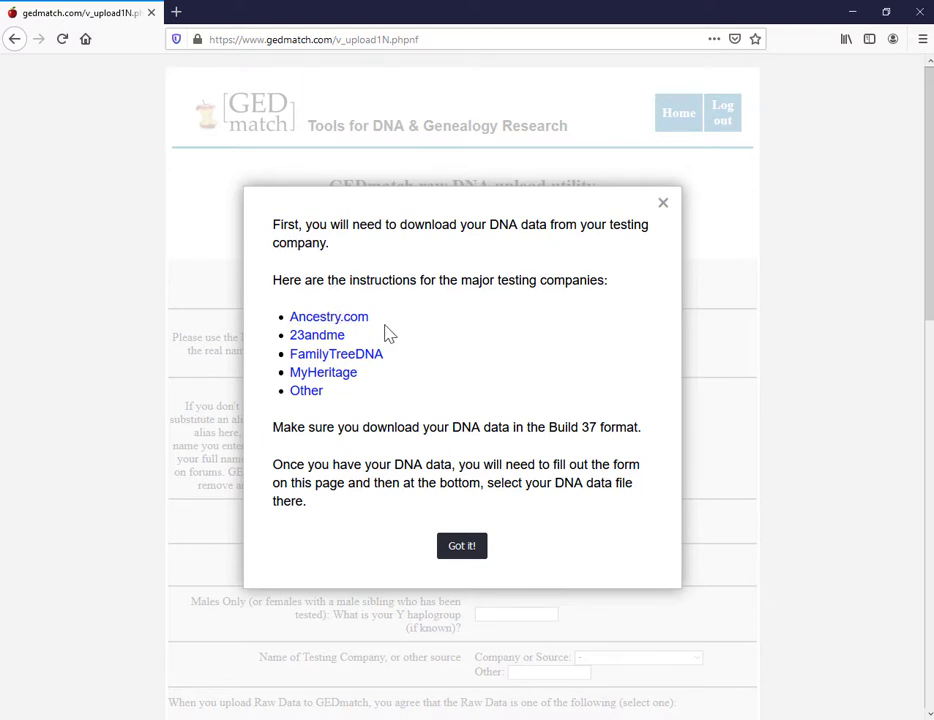
Dismiss the download instructions and enter the donor's name and alias on the upload form
left_click(470, 547)
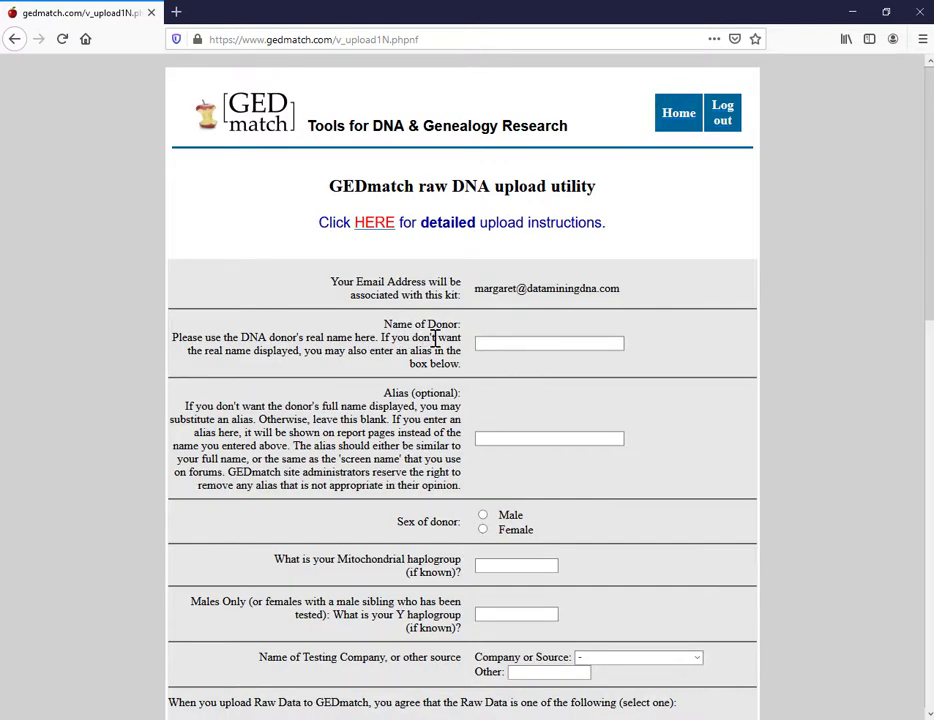
left_click(600, 344)
key("Tab")
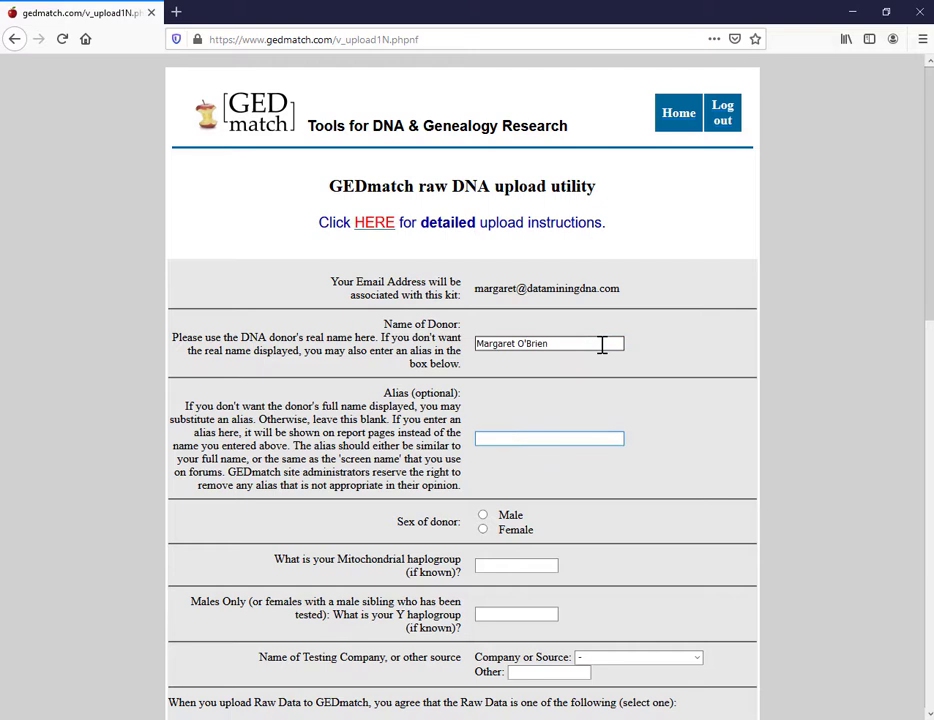
type("Mags")
Set the donor's sex to Female and choose Ancestry as the testing company
scroll(520, 400, "down", 3)
left_click(483, 380)
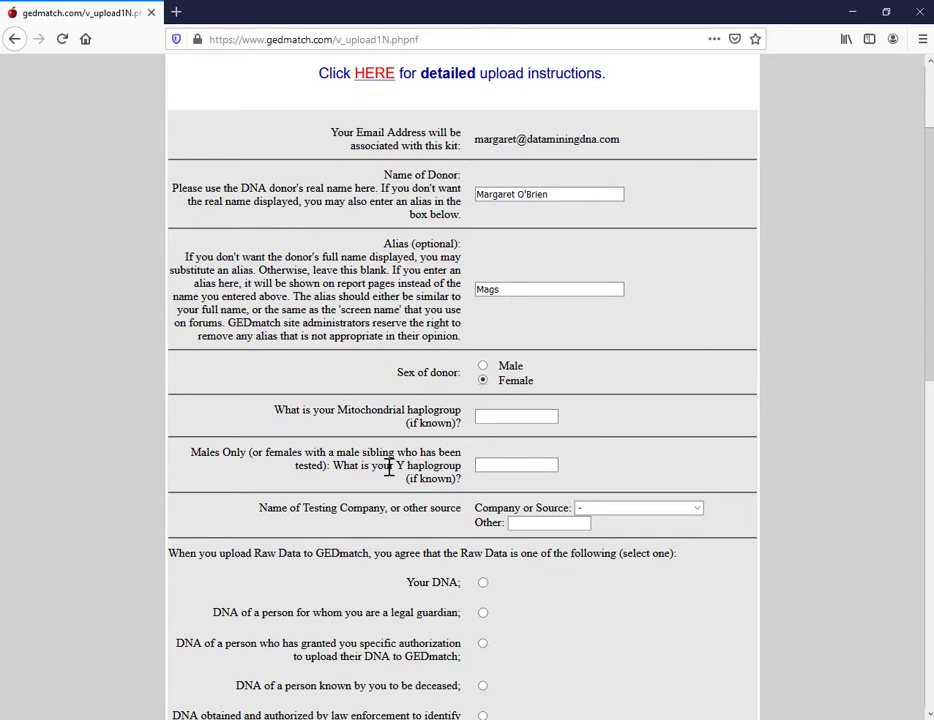
scroll(494, 498, "down", 3)
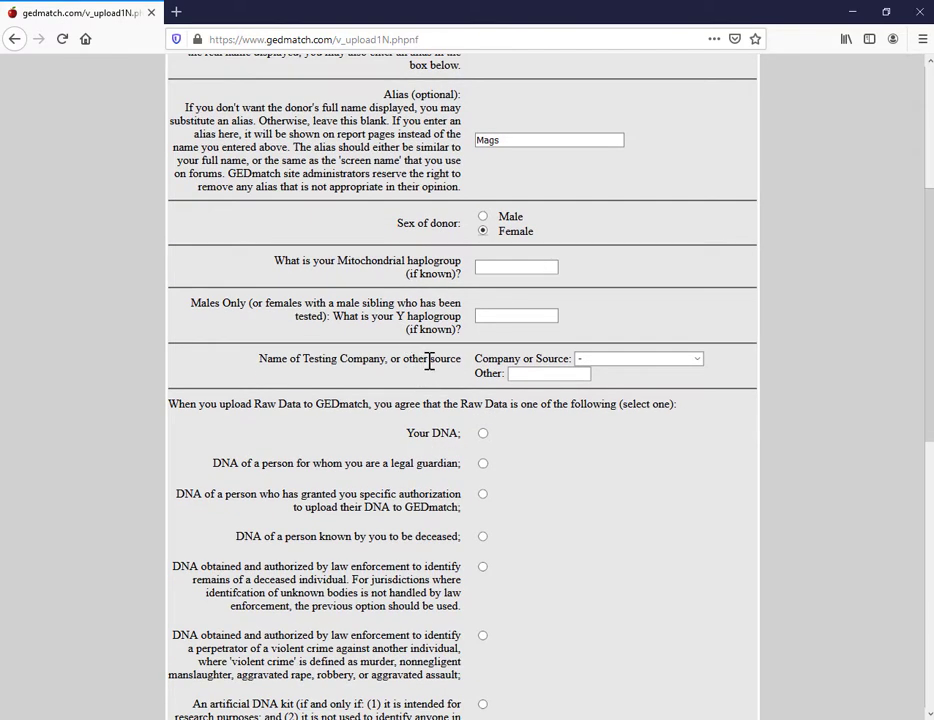
left_click(697, 359)
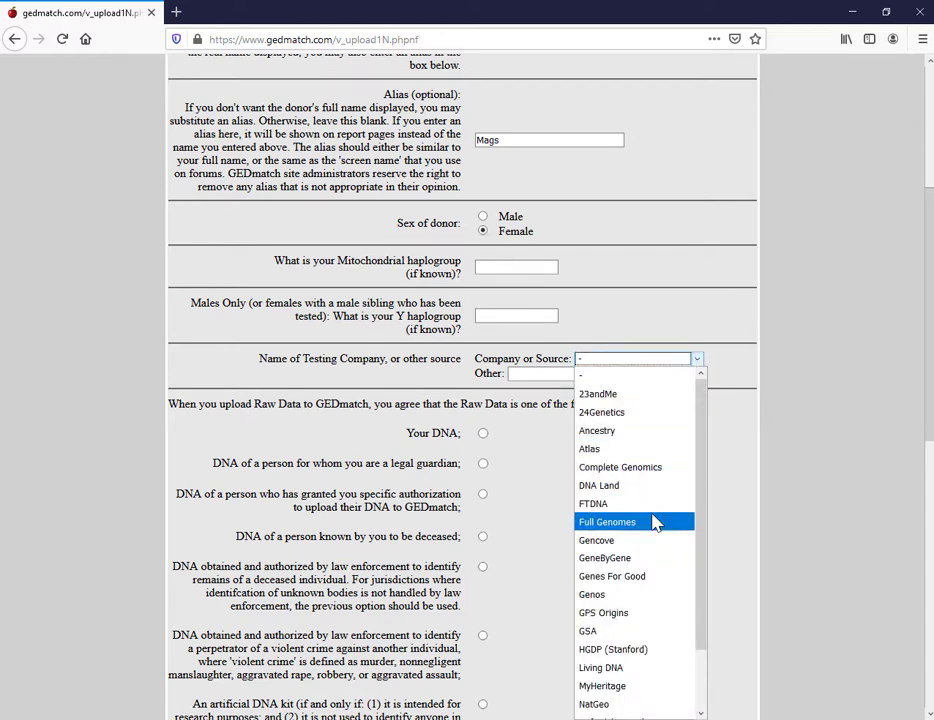
scroll(655, 630, "down", 2)
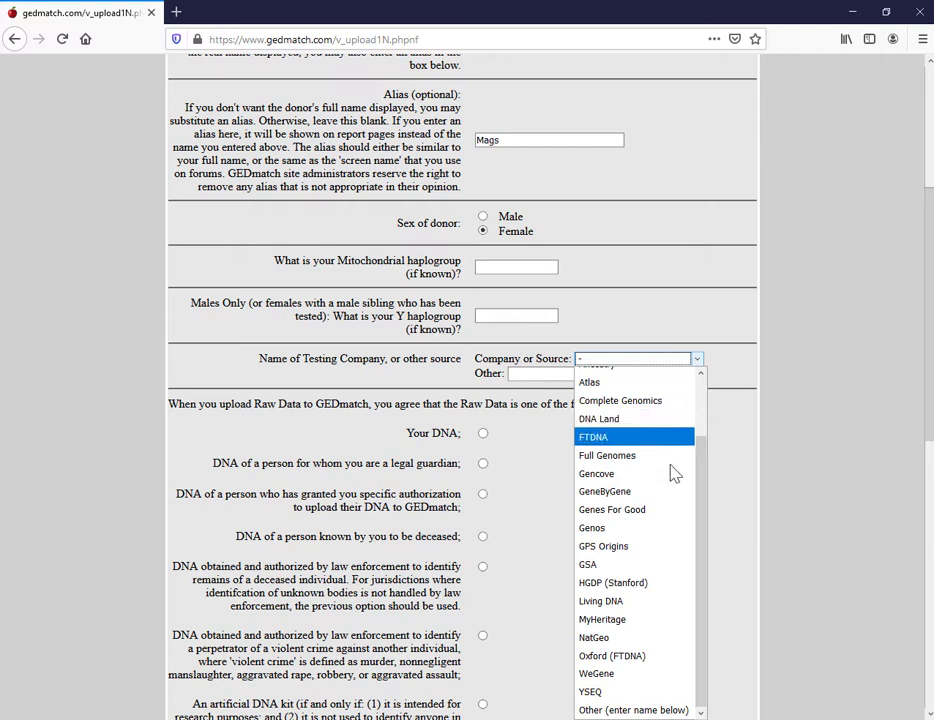
left_click(600, 370)
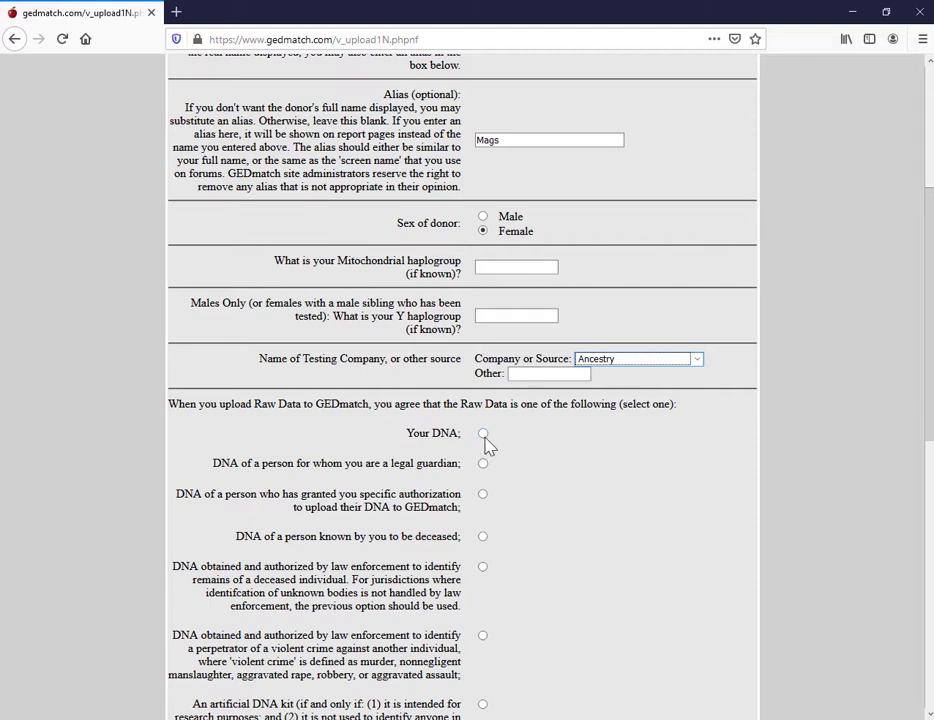
scroll(493, 322, "down", 3)
Mark the raw data as 'Your DNA' and move down to the privacy options
left_click(483, 284)
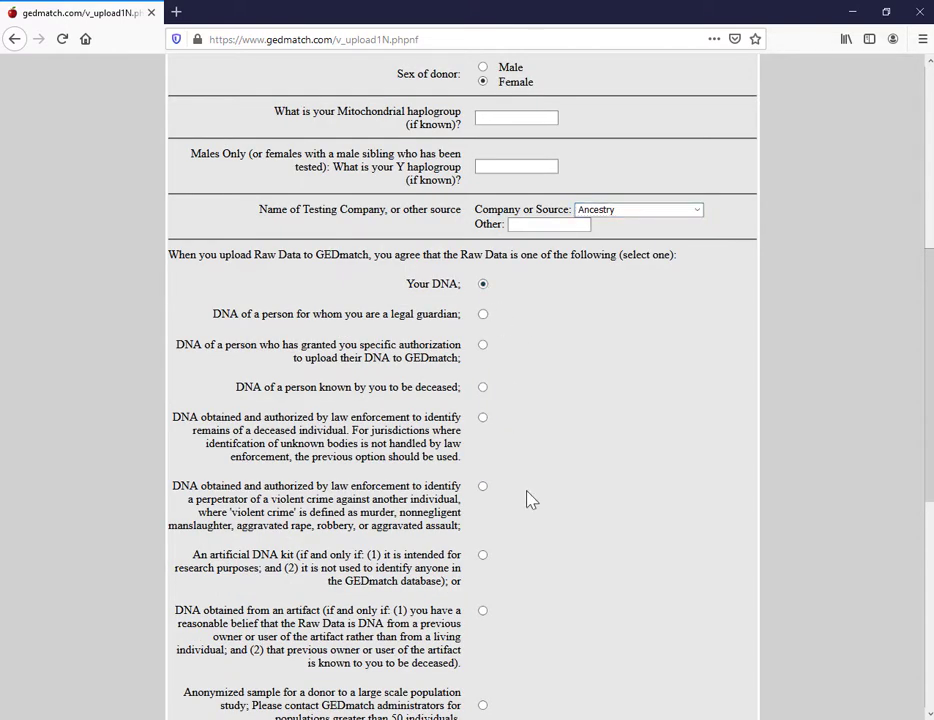
scroll(532, 496, "down", 9)
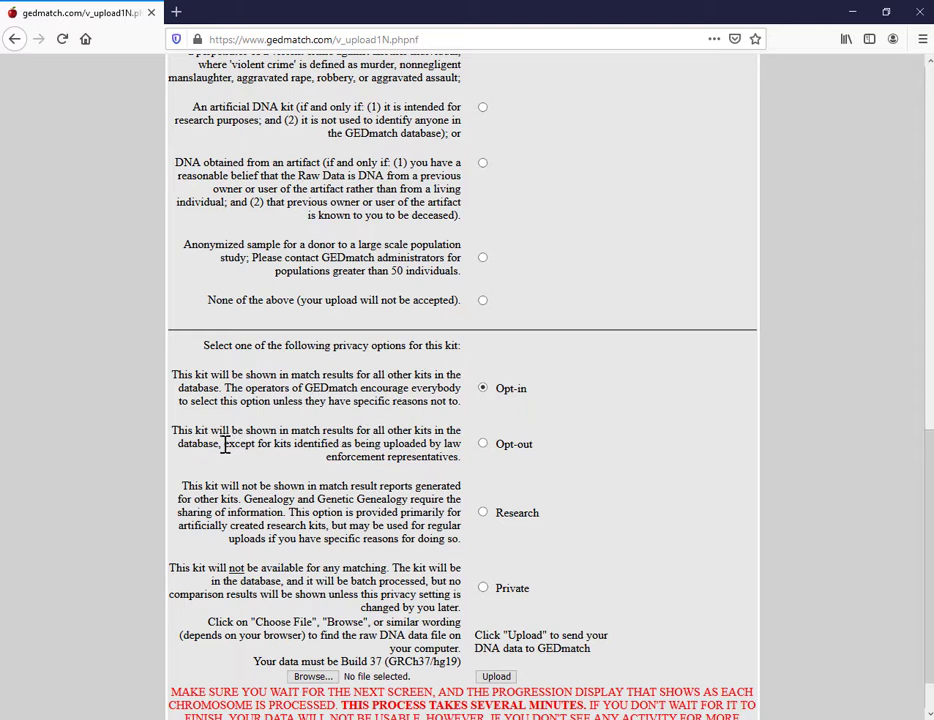
left_click_drag(228, 444, 459, 458)
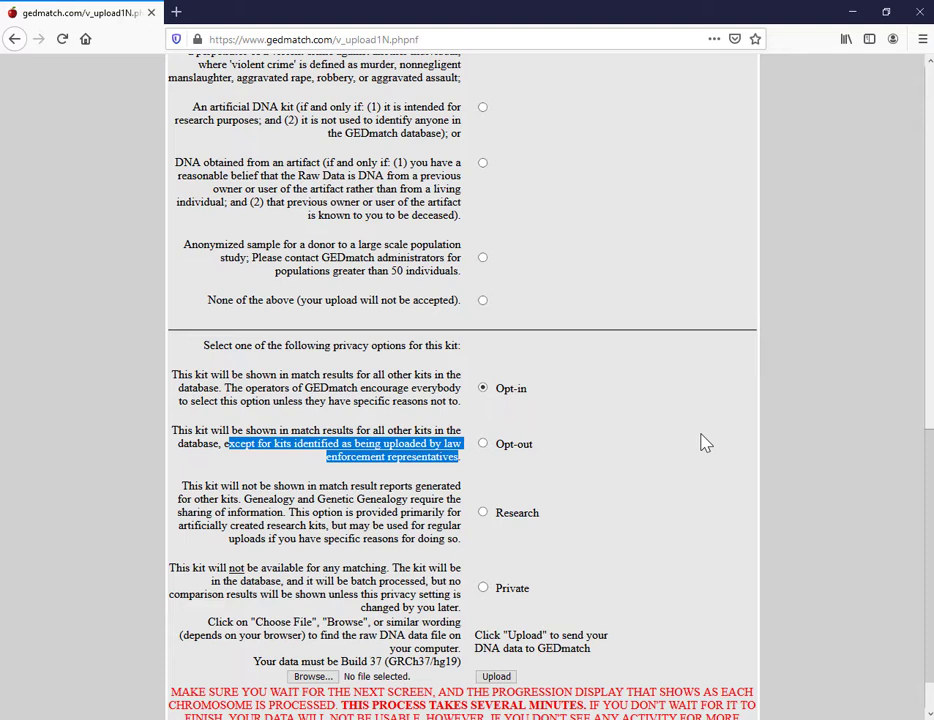
left_click(641, 446)
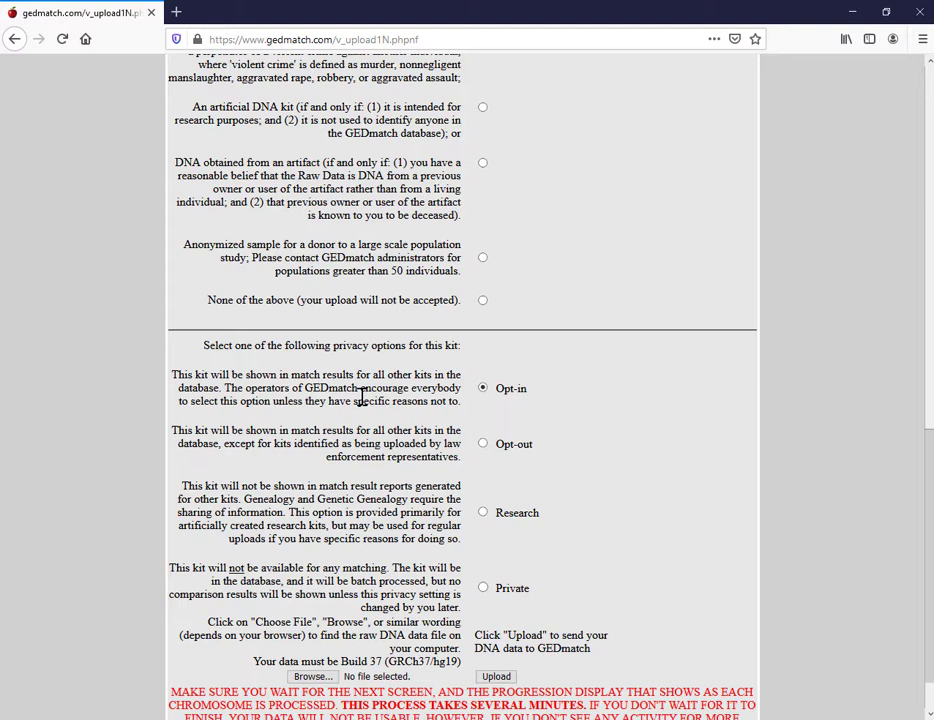
left_click(487, 449)
left_click(484, 446)
left_click(483, 388)
scroll(637, 505, "down", 1)
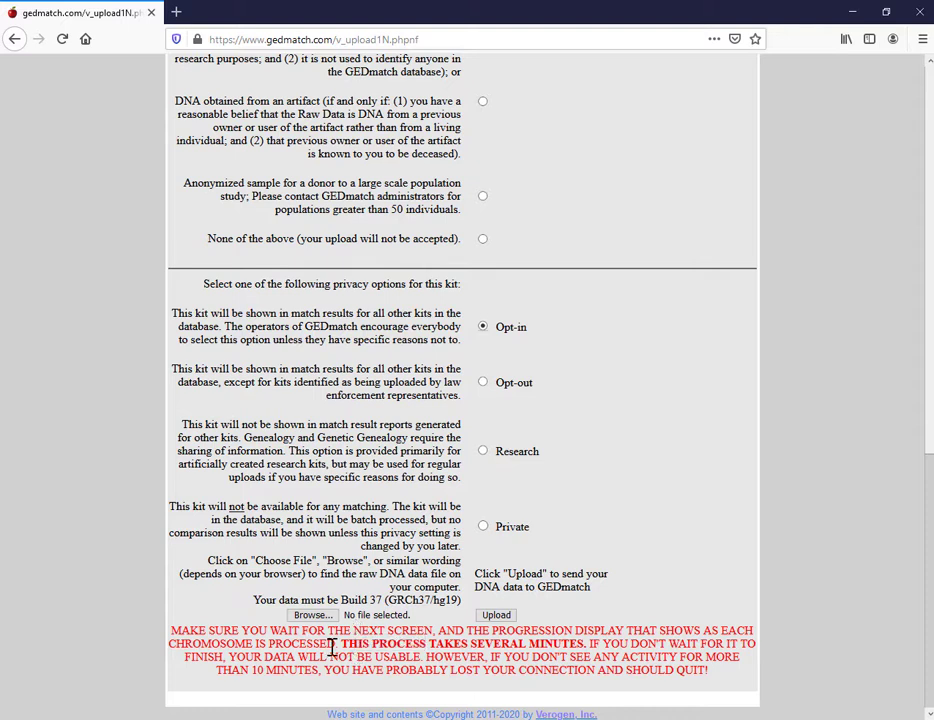
Attach dna-data-2020-09-04.zip from Documents > DNA_KIT as the raw DNA file
left_click(314, 617)
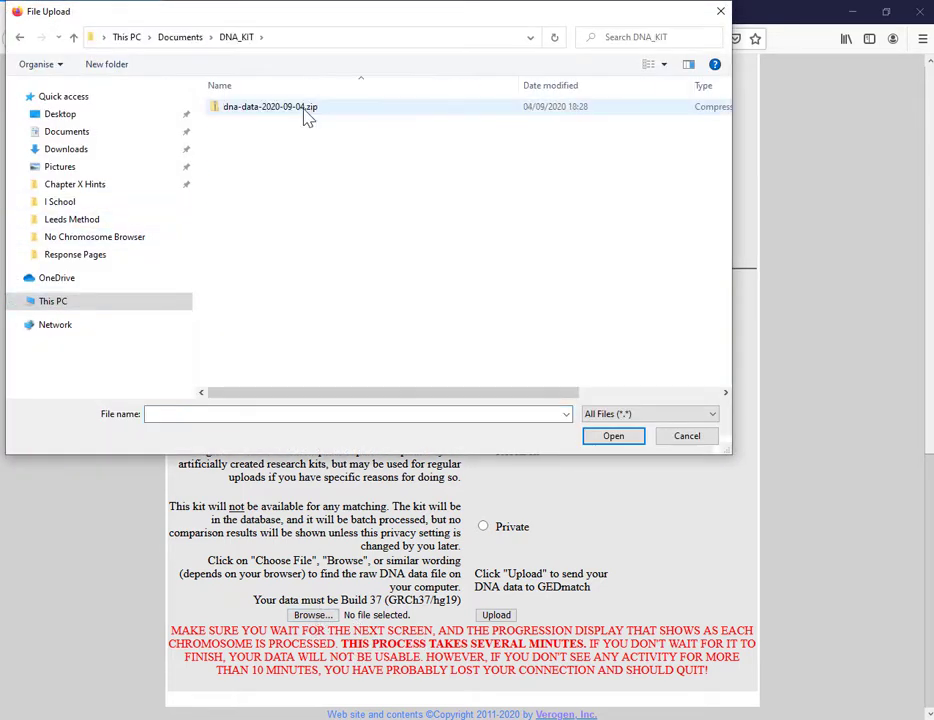
left_click(305, 113)
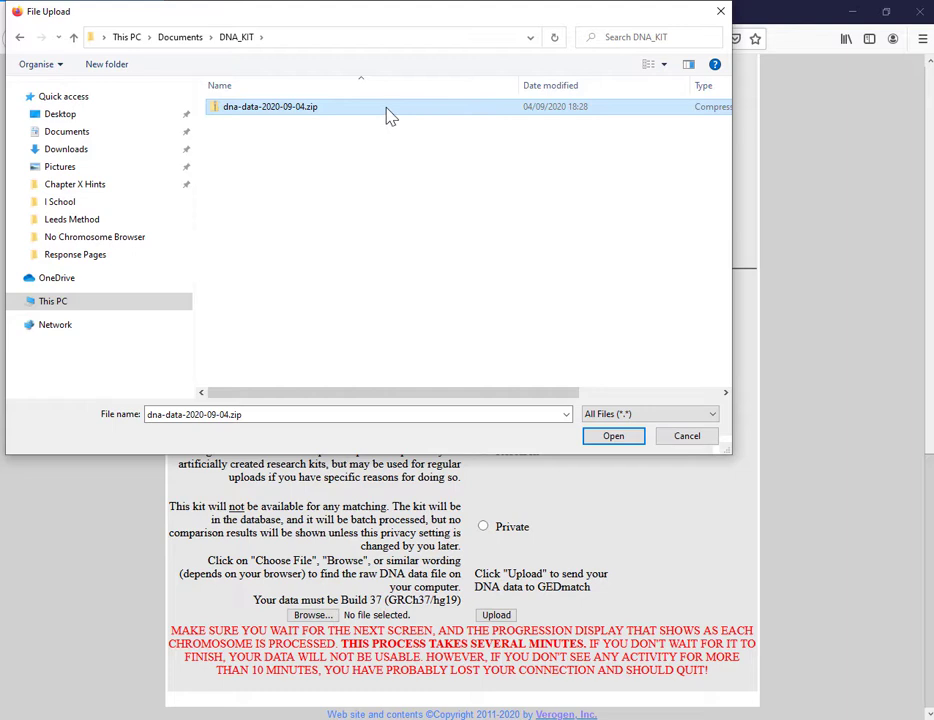
double_click(322, 112)
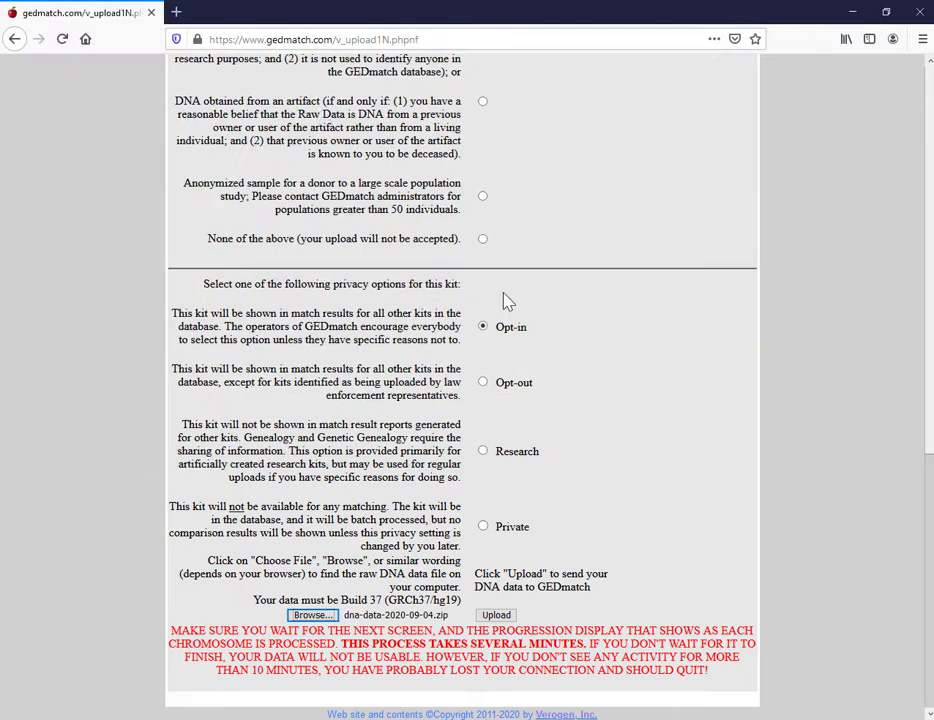